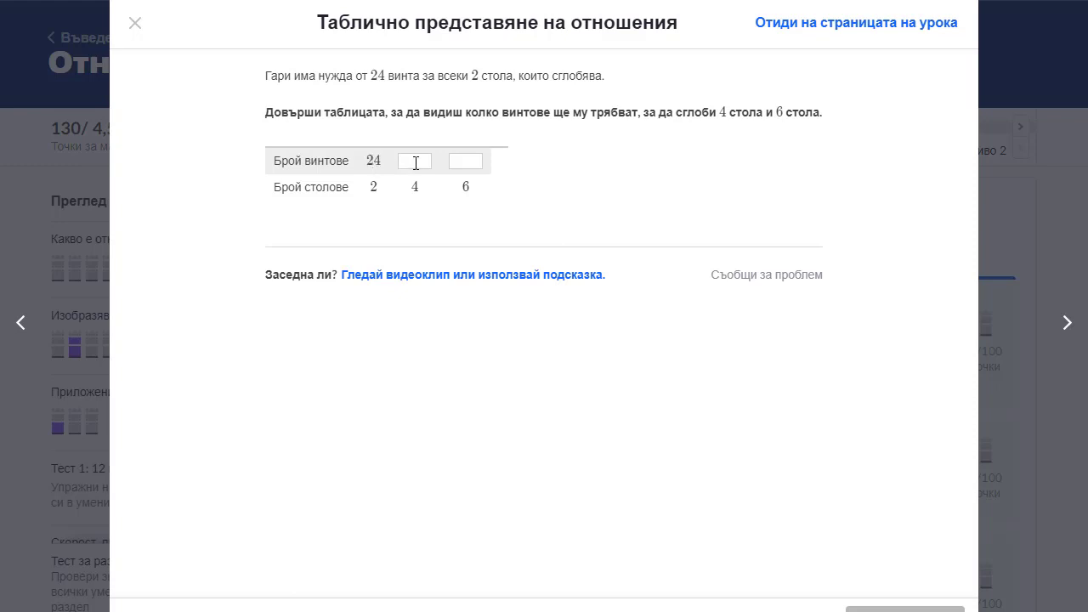
# Complete the screws row with 48 for 4 tables and 72 for 6 tables, check the answer and continue to the next problem
pyautogui.click(415, 163)
pyautogui.write('48')
pyautogui.click(466, 160)
pyautogui.write('72')
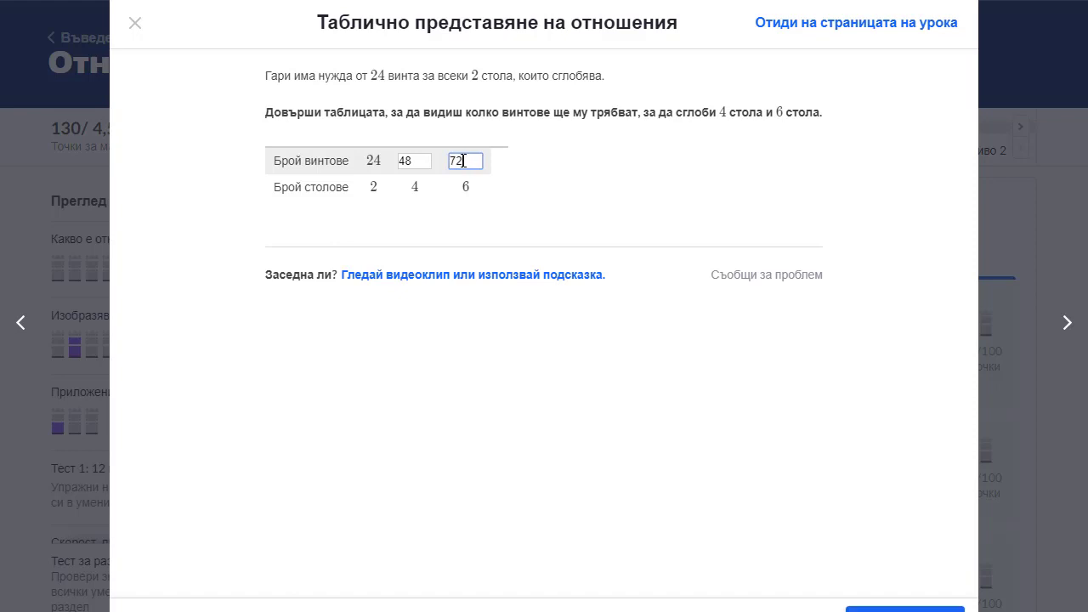
pyautogui.click(904, 608)
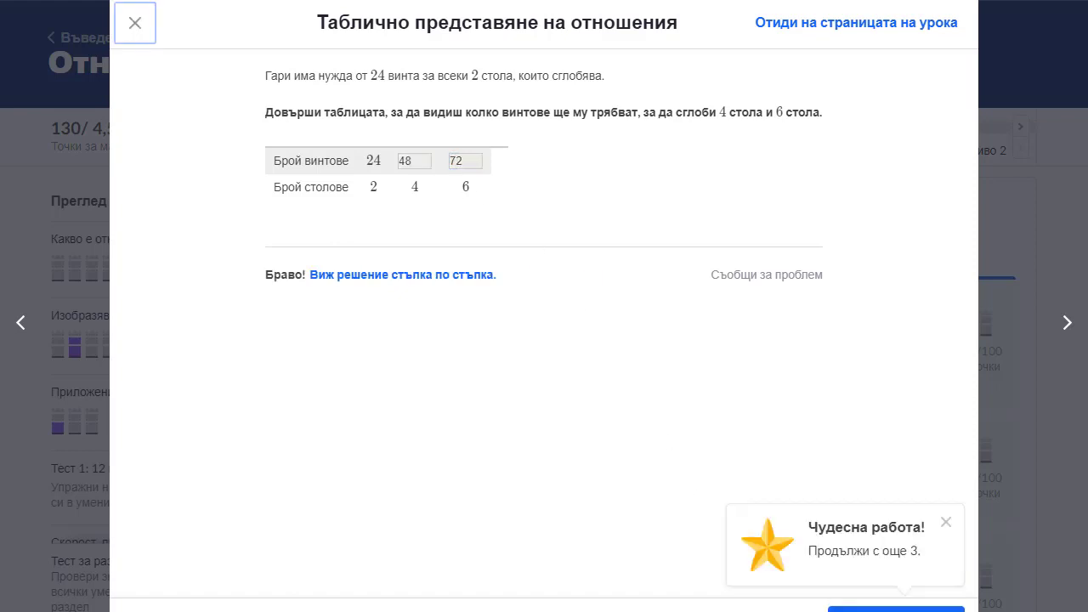
pyautogui.click(901, 609)
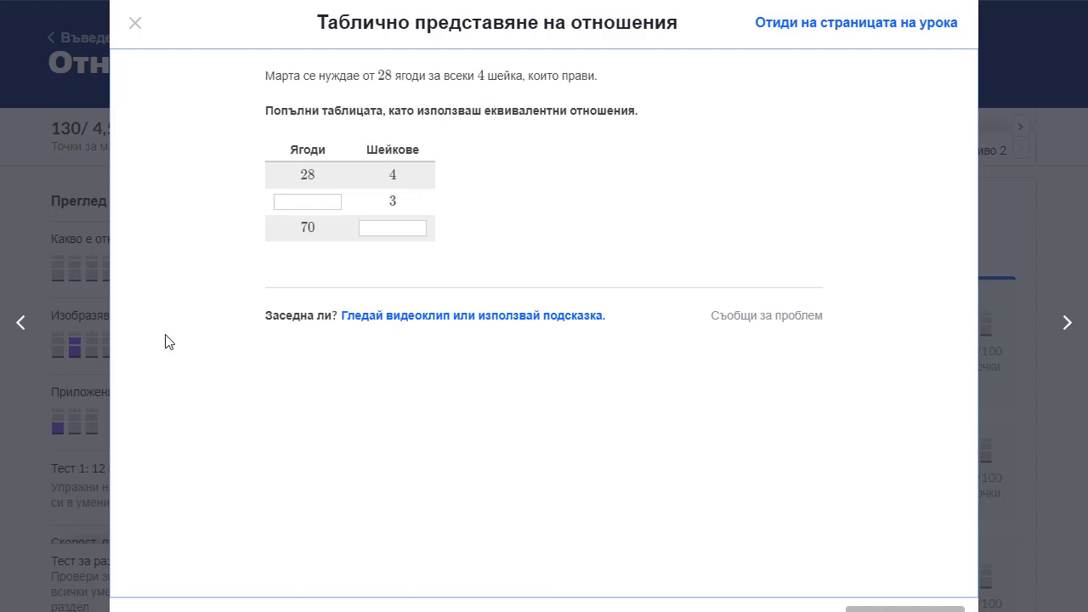
# Open the scratchpad and handwrite the ratio 28 : 4 in teal below the strawberries and shakes problem
pyautogui.click(122, 605)
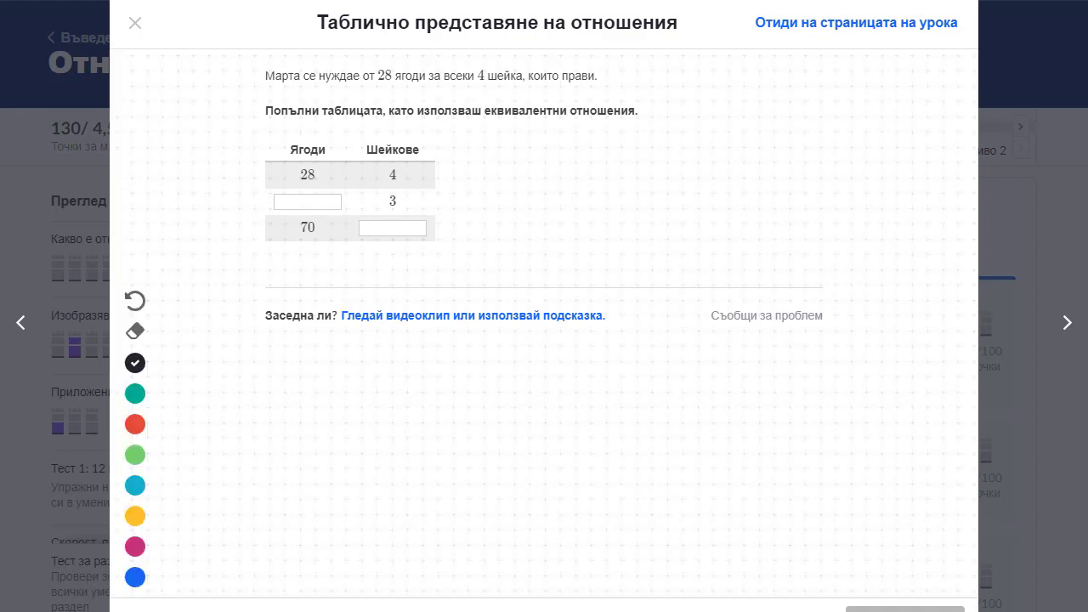
pyautogui.click(135, 394)
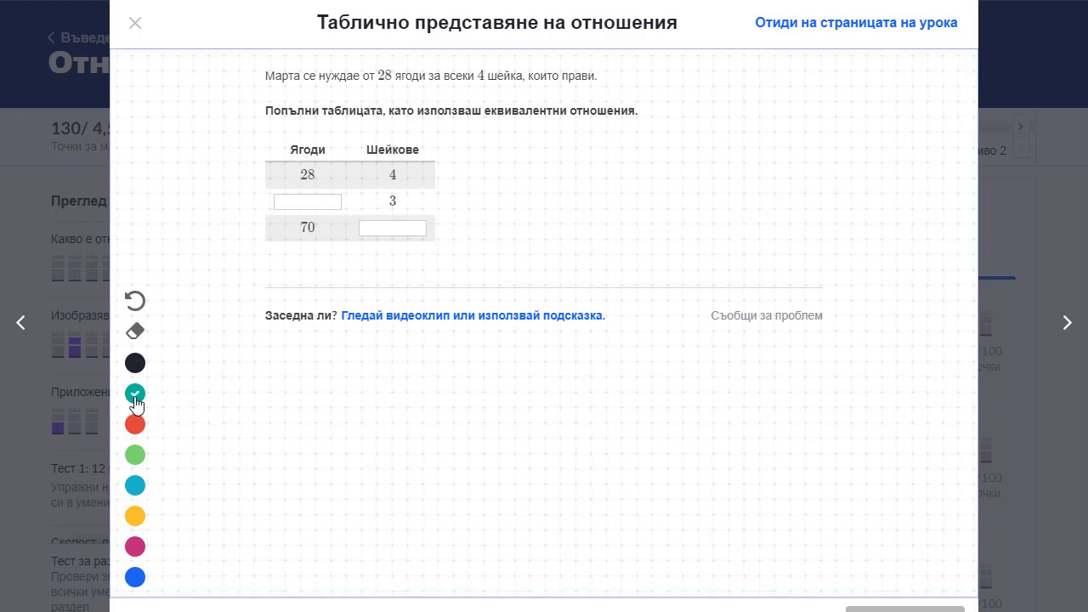
pyautogui.moveTo(265, 374)
pyautogui.mouseDown()
pyautogui.moveTo(328, 401)
pyautogui.moveTo(300, 376)
pyautogui.mouseUp()
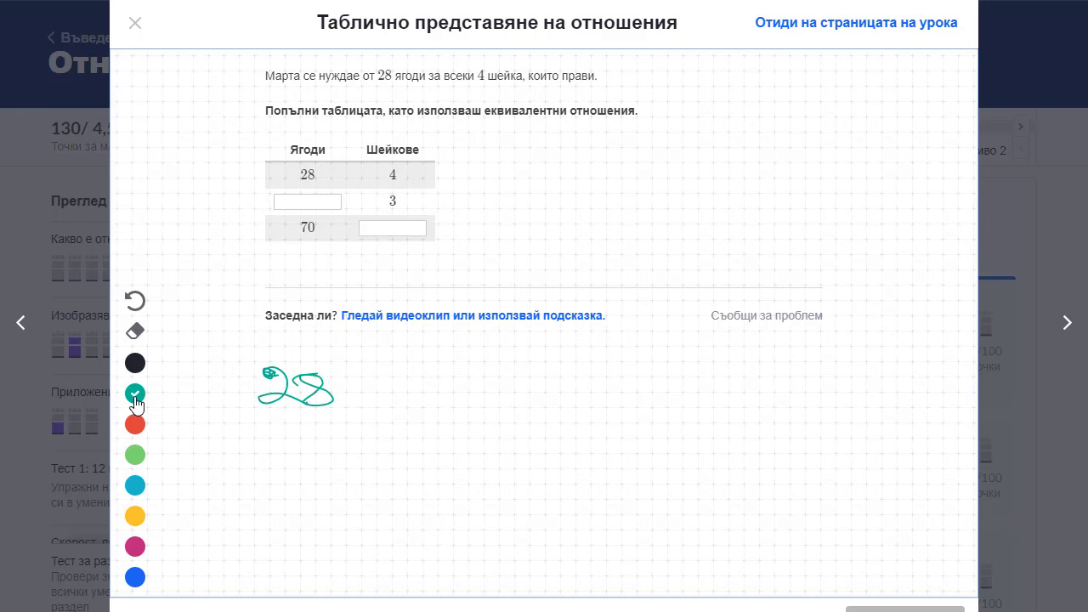
pyautogui.moveTo(377, 368)
pyautogui.mouseDown()
pyautogui.moveTo(378, 392)
pyautogui.moveTo(406, 385)
pyautogui.mouseUp()
pyautogui.moveTo(405, 367); pyautogui.dragTo(407, 400)
# Handwrite the simplified ratio 7 : 1 in teal beneath 28 : 4 and circle both of its numbers
pyautogui.moveTo(277, 453)
pyautogui.mouseDown()
pyautogui.moveTo(316, 459)
pyautogui.moveTo(308, 491)
pyautogui.mouseUp()
pyautogui.moveTo(292, 481)
pyautogui.mouseDown()
pyautogui.moveTo(337, 481)
pyautogui.moveTo(392, 452)
pyautogui.moveTo(404, 484)
pyautogui.mouseUp()
pyautogui.click(356, 486)
pyautogui.moveTo(391, 488); pyautogui.dragTo(429, 490)
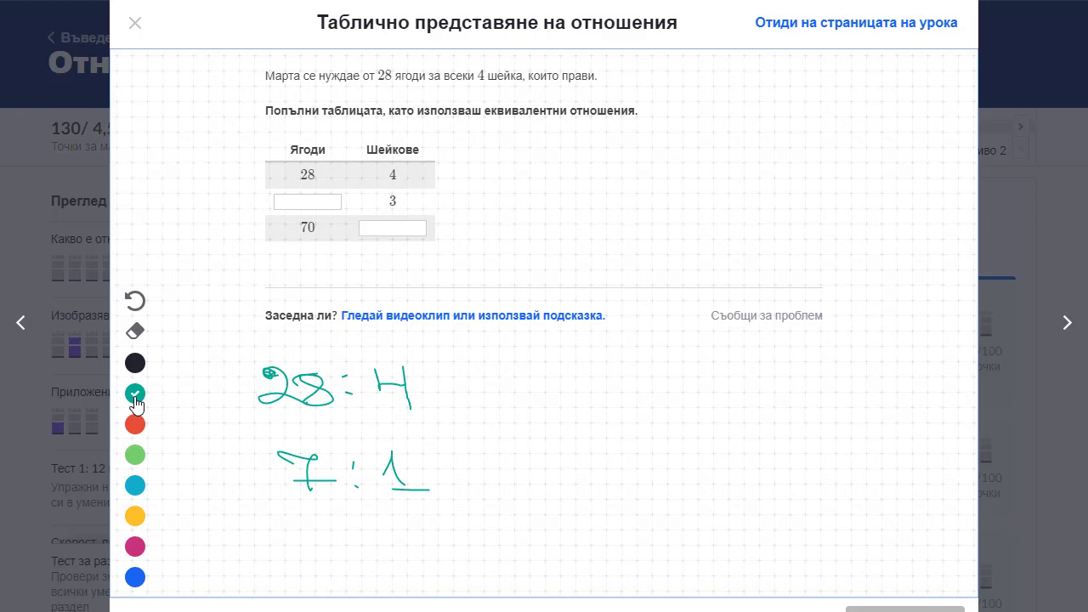
pyautogui.moveTo(328, 429)
pyautogui.mouseDown()
pyautogui.moveTo(255, 473)
pyautogui.moveTo(363, 476)
pyautogui.moveTo(306, 441)
pyautogui.mouseUp()
pyautogui.moveTo(401, 448)
pyautogui.mouseDown()
pyautogui.moveTo(443, 443)
pyautogui.moveTo(440, 503)
pyautogui.moveTo(436, 452)
pyautogui.mouseUp()
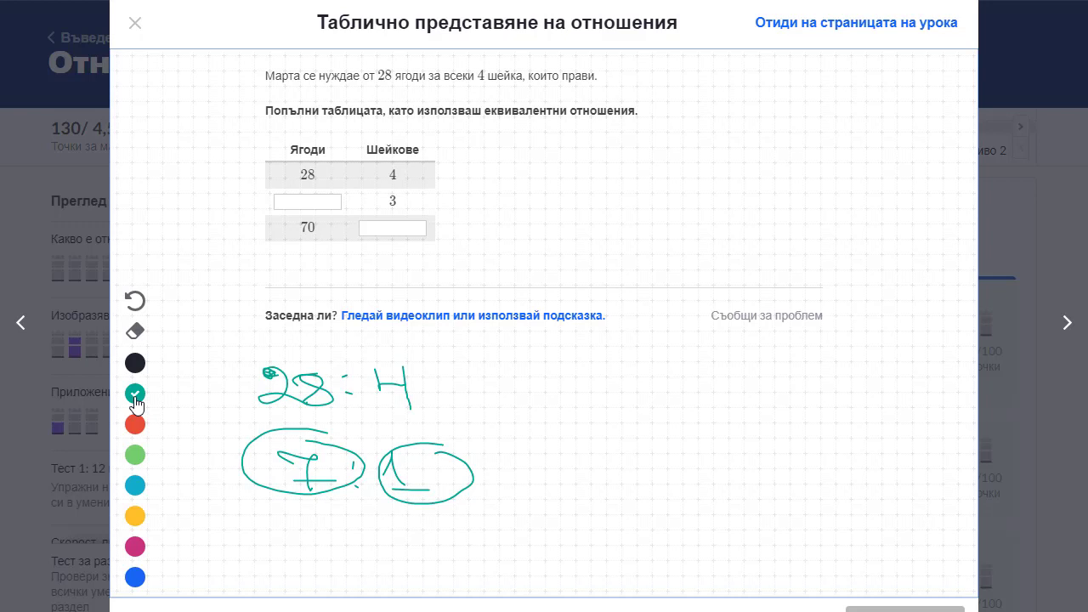
# Enter 21 strawberries for 3 shakes and 10 shakes for 70 strawberries, check the answer and continue to the next problem
pyautogui.press('Tab')
pyautogui.write('21')
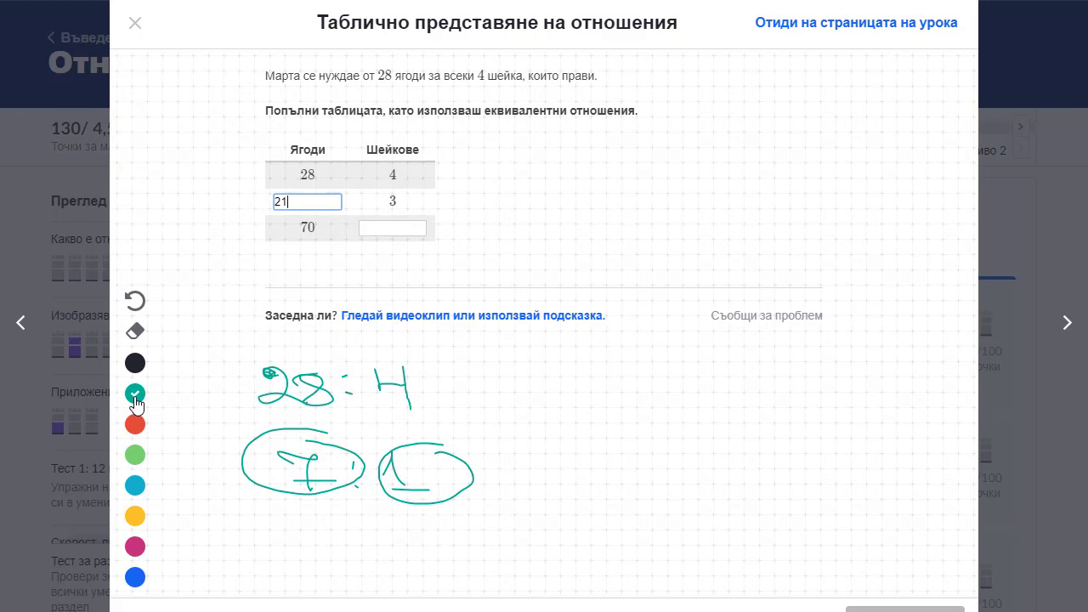
pyautogui.press('Tab')
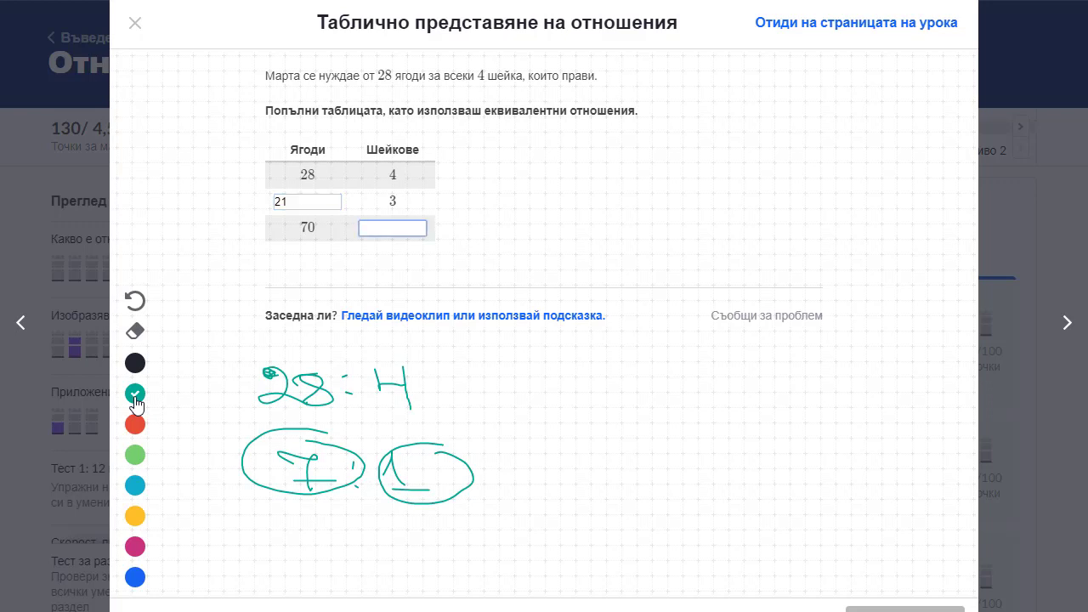
pyautogui.write('10')
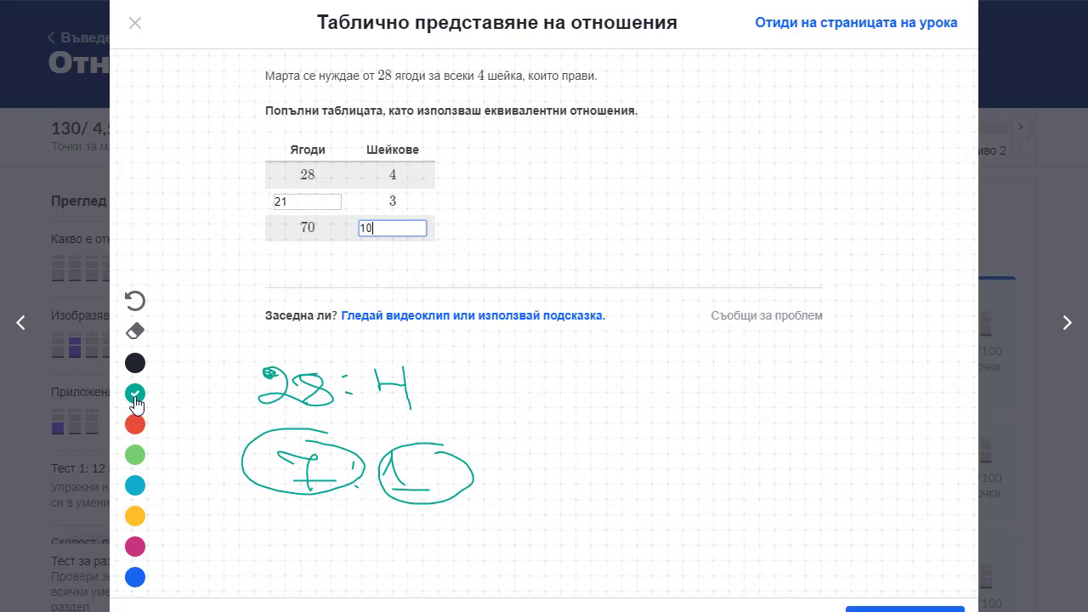
pyautogui.press('Tab')
pyautogui.press('Return')
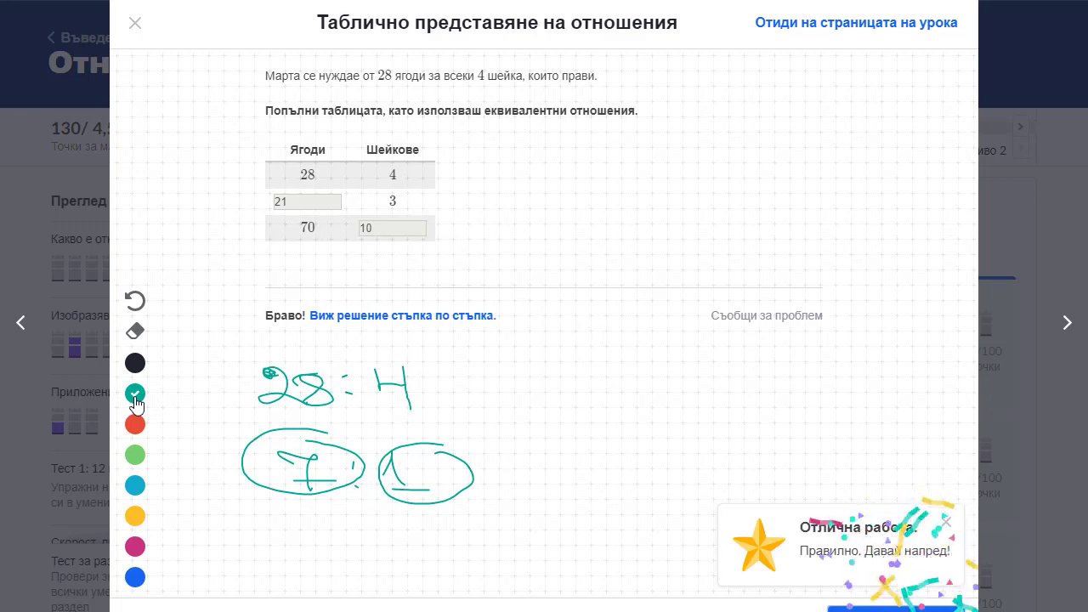
pyautogui.press('Return')
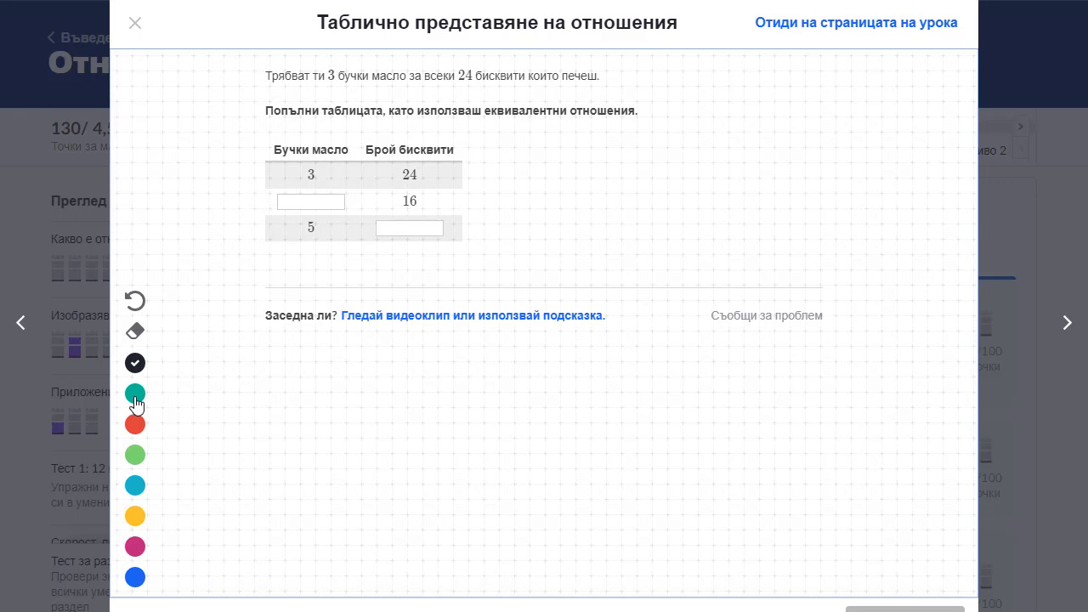
# Handwrite the ratio 3 : 24 in red on the scratchpad below the butter and biscuits table
pyautogui.click(135, 423)
pyautogui.moveTo(321, 369)
pyautogui.mouseDown()
pyautogui.moveTo(361, 396)
pyautogui.moveTo(315, 401)
pyautogui.mouseUp()
pyautogui.moveTo(409, 378)
pyautogui.mouseDown()
pyautogui.moveTo(456, 409)
pyautogui.moveTo(496, 390)
pyautogui.mouseUp()
pyautogui.moveTo(491, 375); pyautogui.dragTo(493, 411)
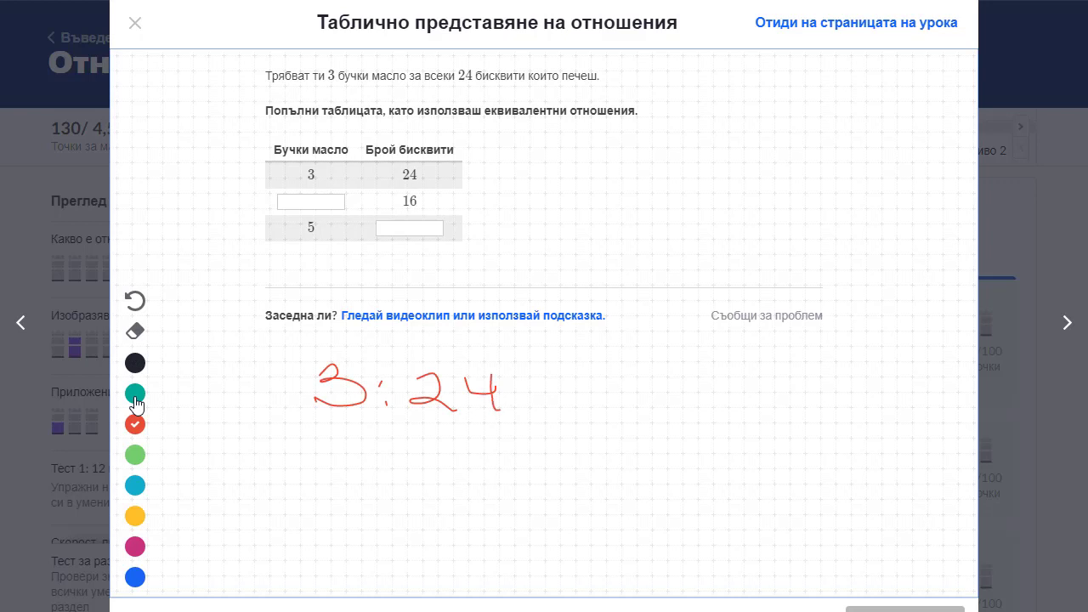
# Handwrite the simplified ratio 1 : 8 in light blue beneath the red 3 : 24
pyautogui.click(135, 485)
pyautogui.moveTo(325, 487); pyautogui.dragTo(345, 504)
pyautogui.moveTo(326, 510); pyautogui.dragTo(367, 513)
pyautogui.moveTo(442, 476)
pyautogui.mouseDown()
pyautogui.moveTo(423, 501)
pyautogui.moveTo(450, 480)
pyautogui.mouseUp()
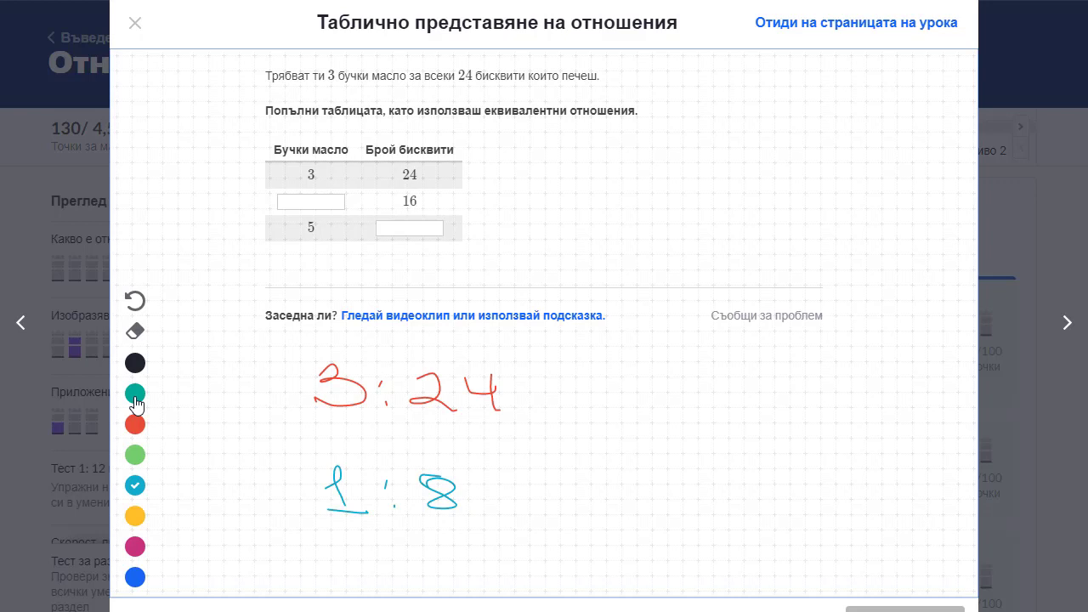
# Complete the butter and biscuits table with 2 sticks of butter for 16 biscuits and 40 biscuits for 5 sticks
pyautogui.press('Tab')
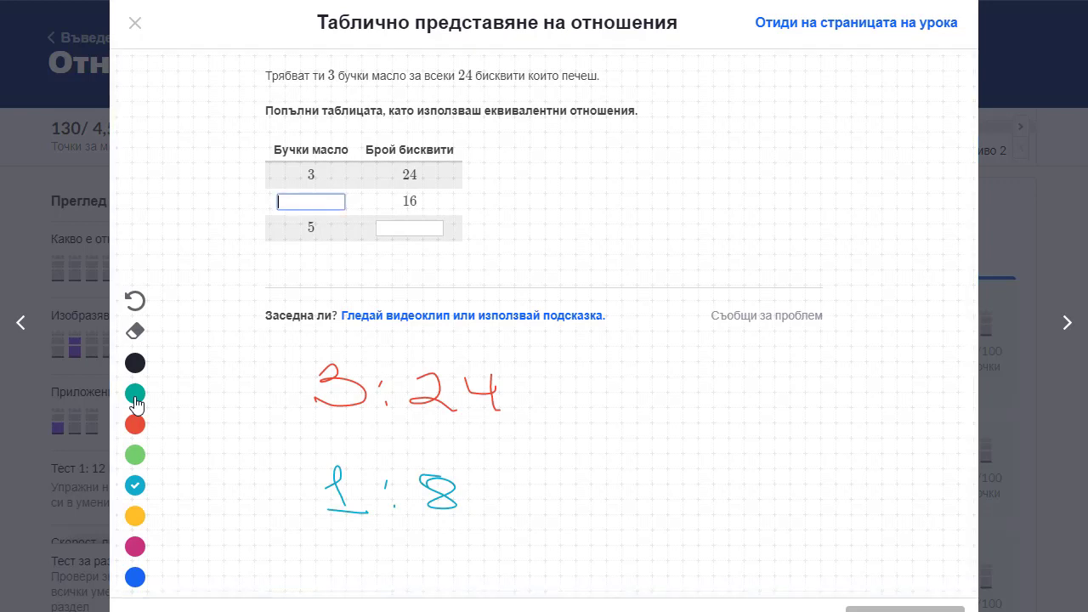
pyautogui.write('2')
pyautogui.press('Tab')
pyautogui.write('40')
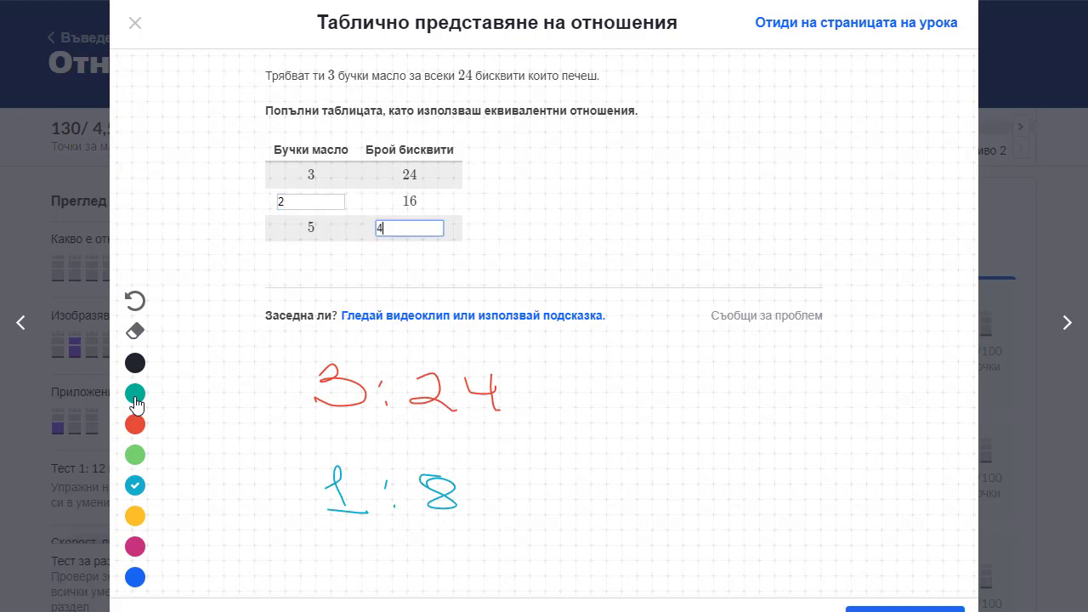